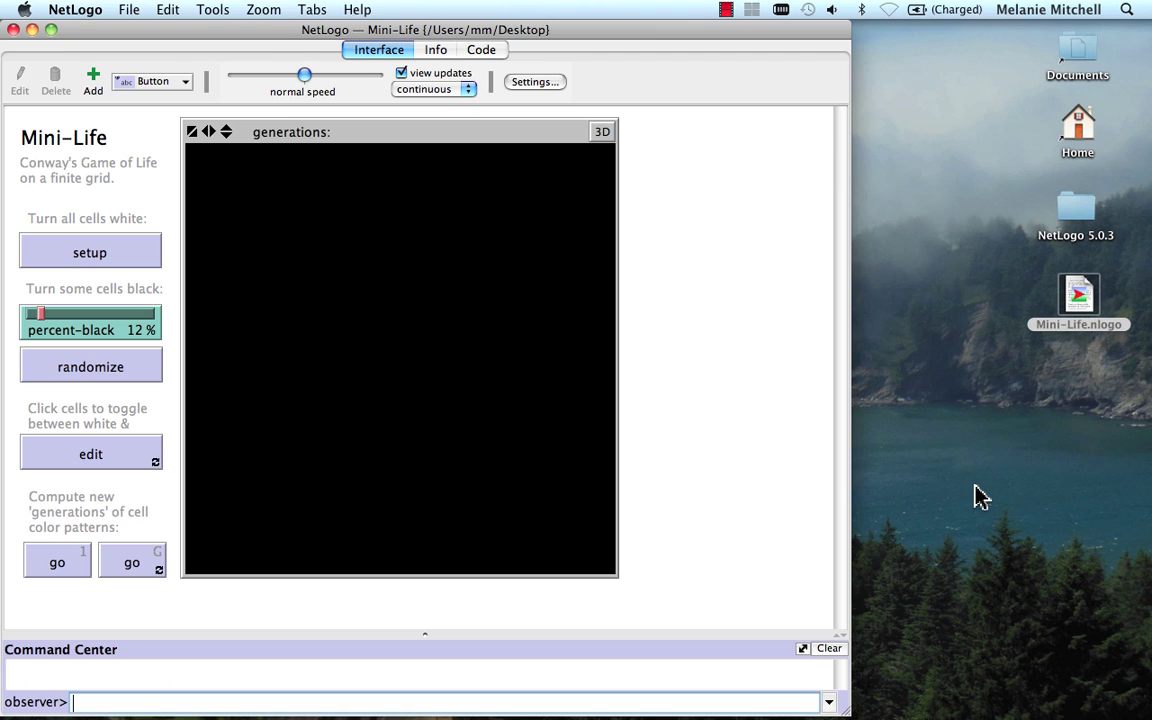
Step: Run setup to clear the Mini-Life grid to all white cells at generation 0
click(97, 258)
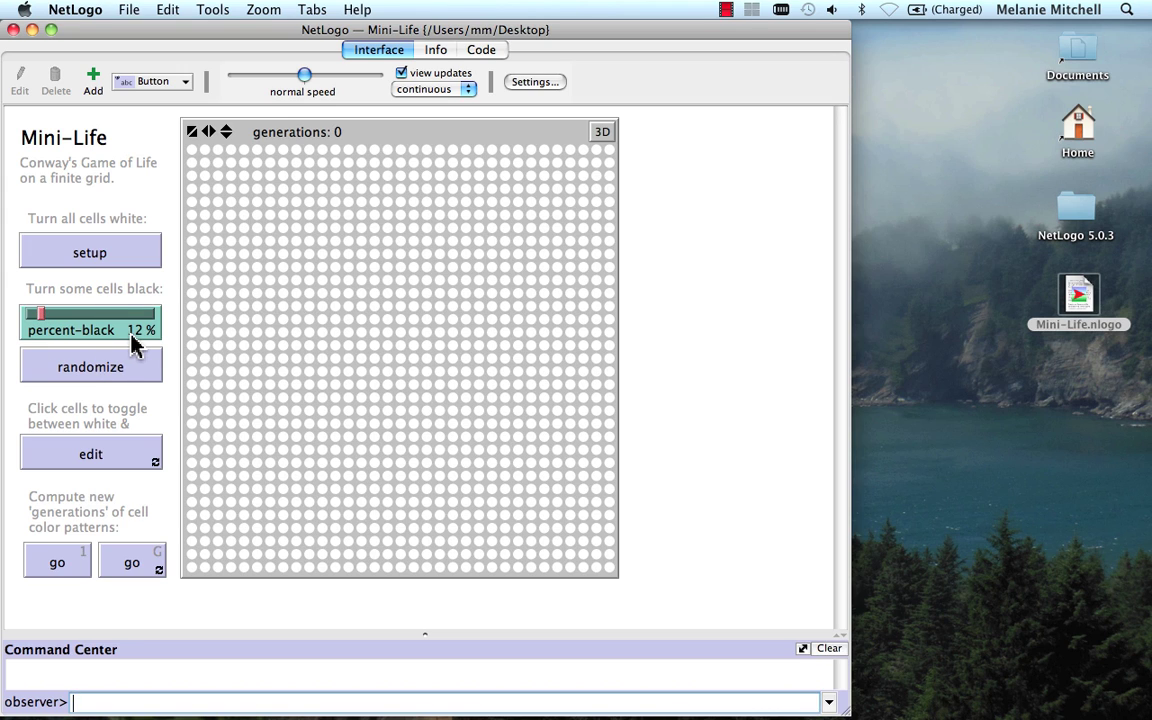
Step: Turn on edit mode and draw a small cluster and short horizontal row of black cells
click(110, 466)
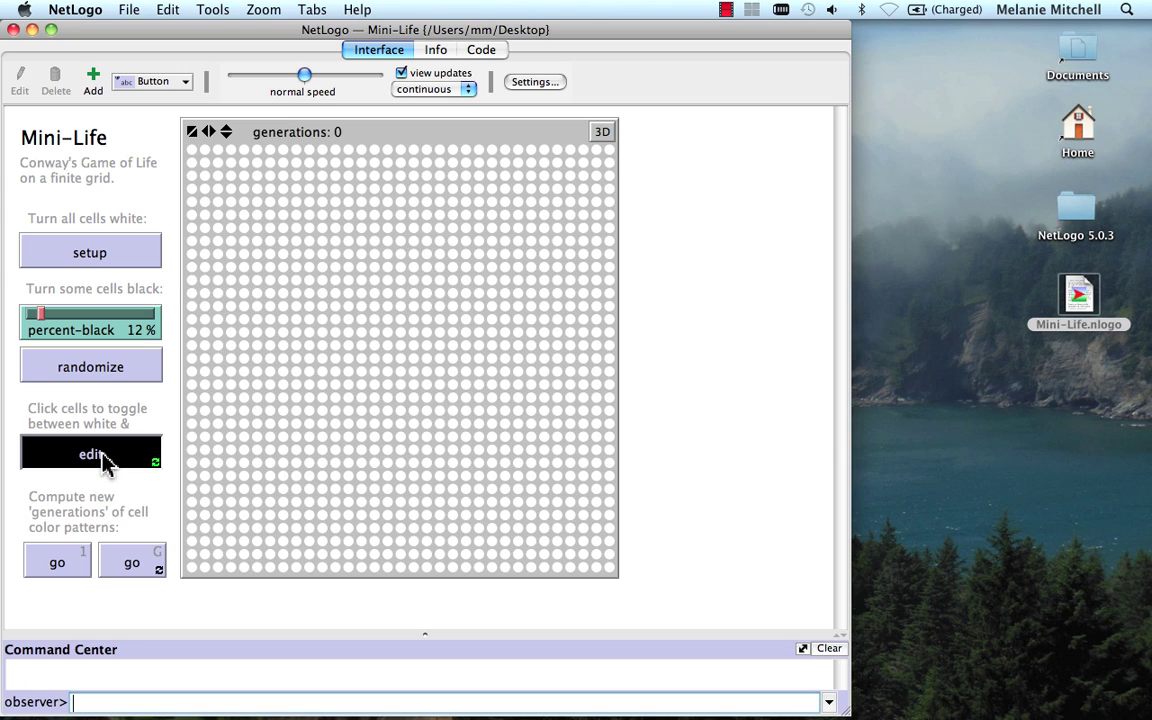
click(296, 373)
click(309, 373)
click(309, 384)
click(322, 385)
click(348, 384)
click(361, 384)
click(374, 384)
Step: Add more scattered black cells, including a short vertical run, across the grid
click(230, 475)
click(309, 253)
click(348, 253)
drag(361, 410, 361, 423)
click(413, 436)
click(491, 436)
click(504, 358)
click(452, 332)
click(361, 292)
click(387, 318)
click(387, 436)
Step: Place a few more black cells, turning one unwanted cell back white
click(348, 488)
click(309, 462)
drag(296, 488, 296, 501)
click(387, 462)
drag(387, 501, 400, 514)
click(530, 514)
click(504, 371)
click(439, 397)
click(452, 436)
click(452, 436)
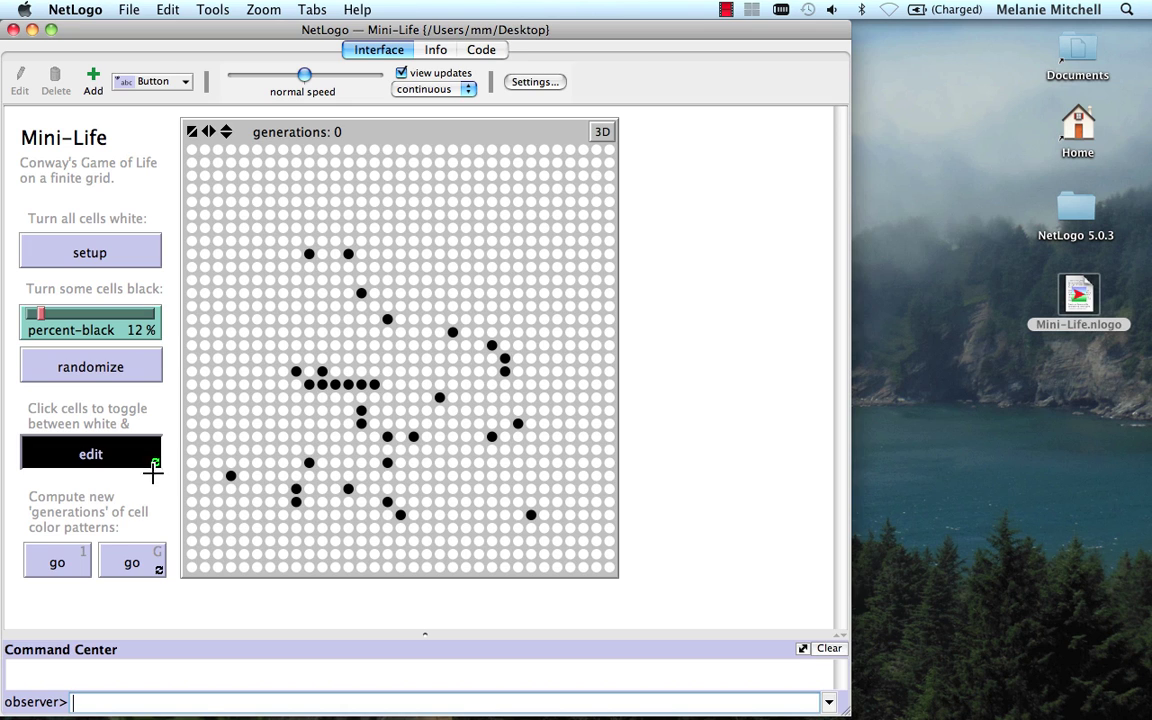
Step: Turn off edit mode and step the drawn pattern through its first generations
click(88, 457)
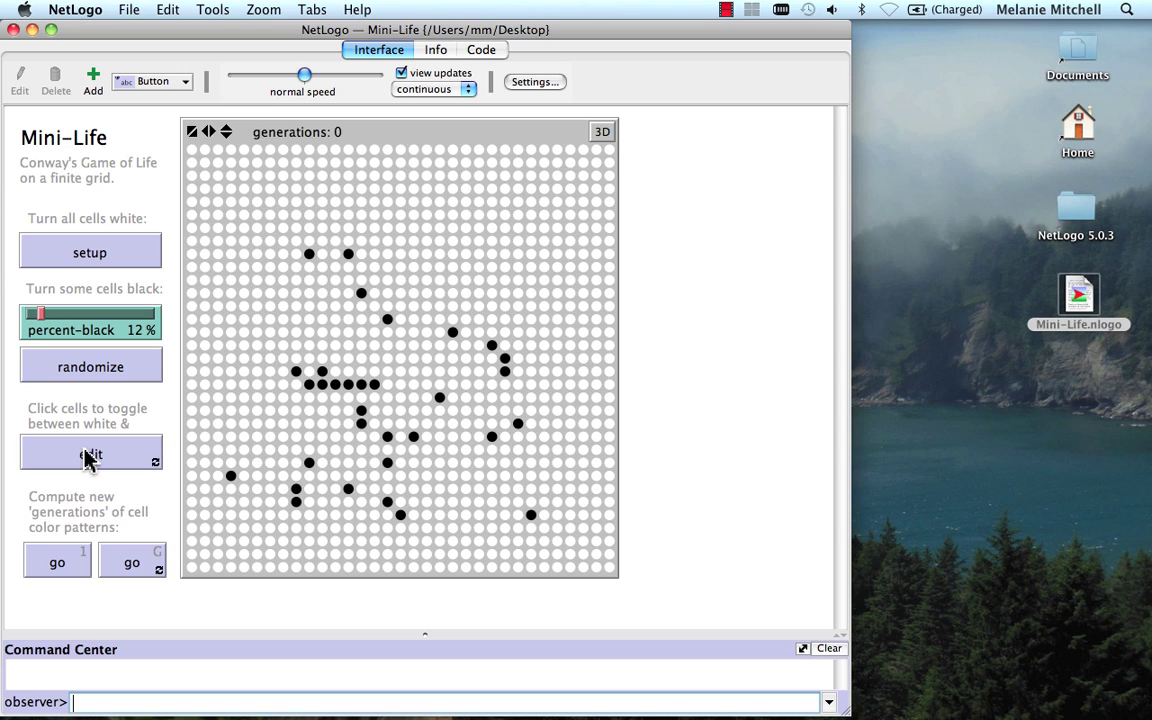
click(75, 565)
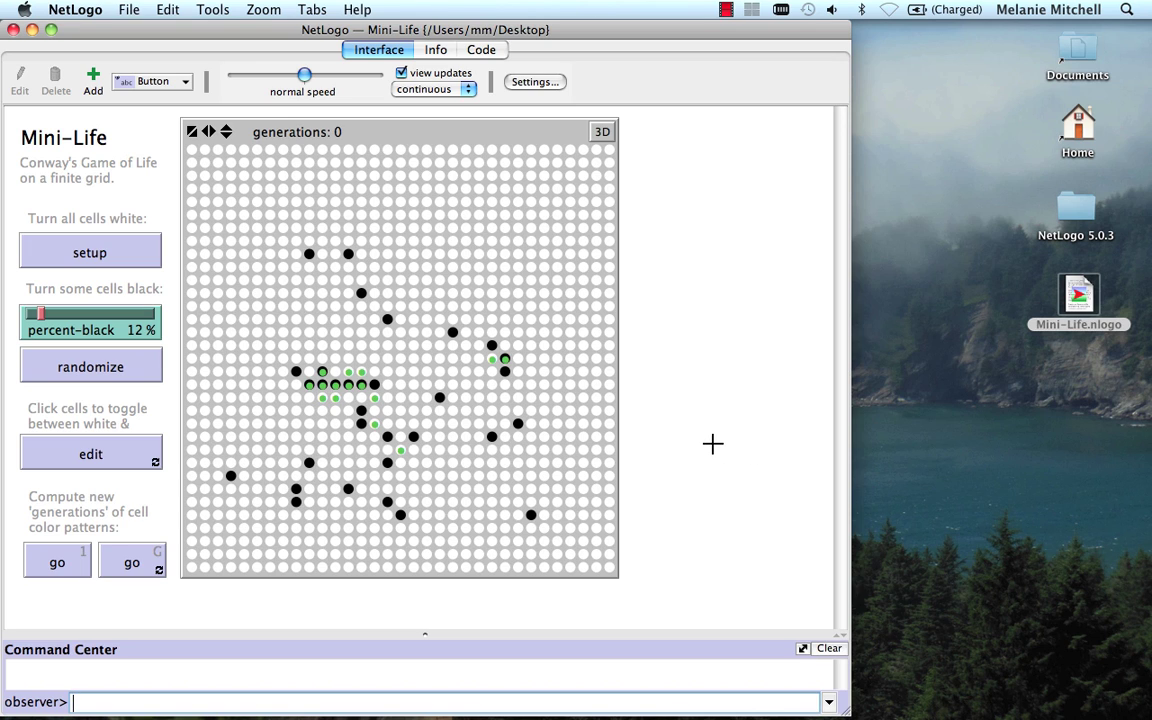
click(63, 568)
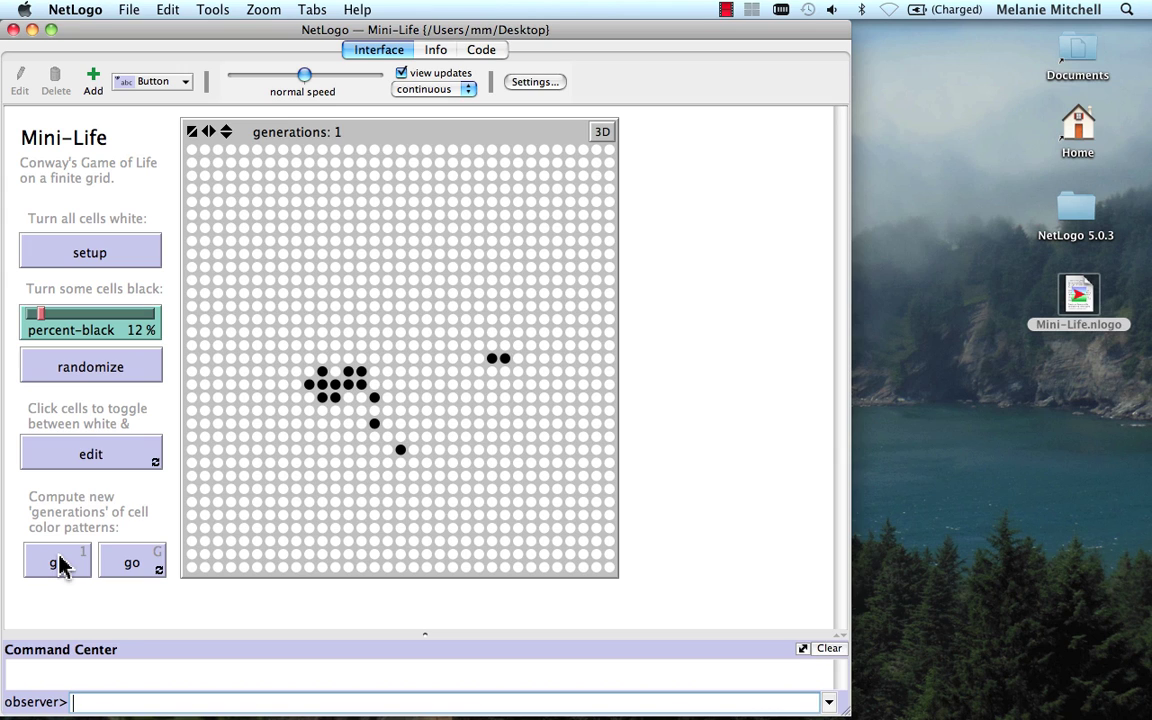
click(59, 563)
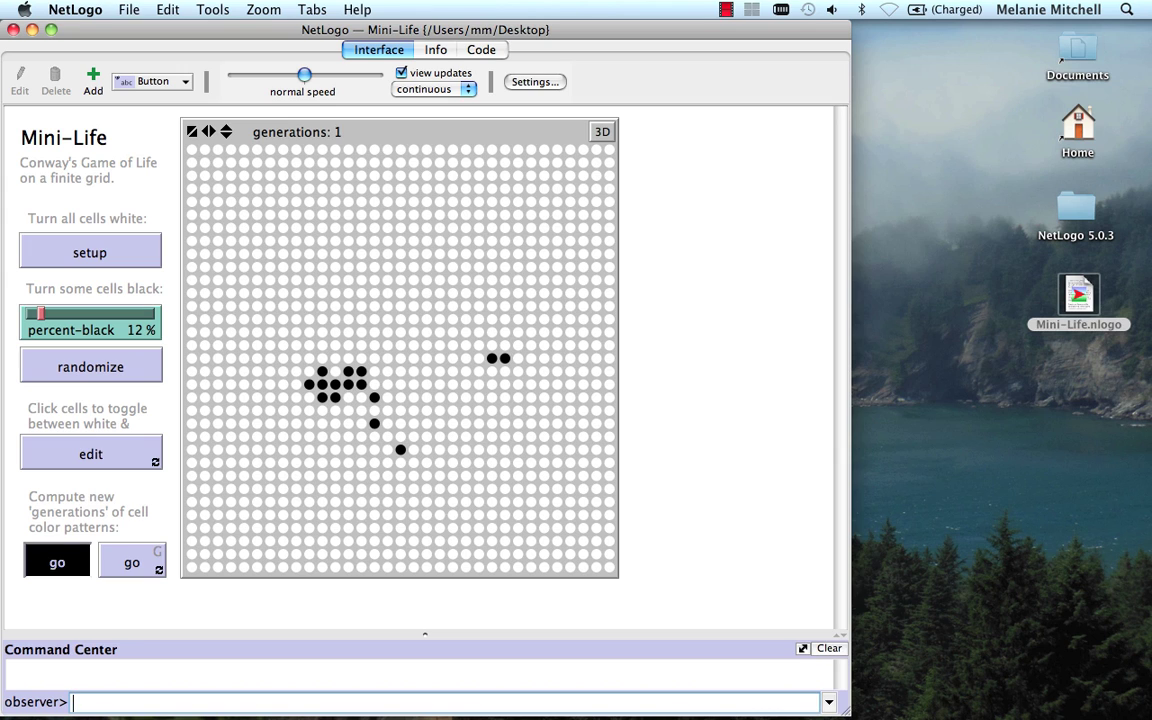
click(59, 563)
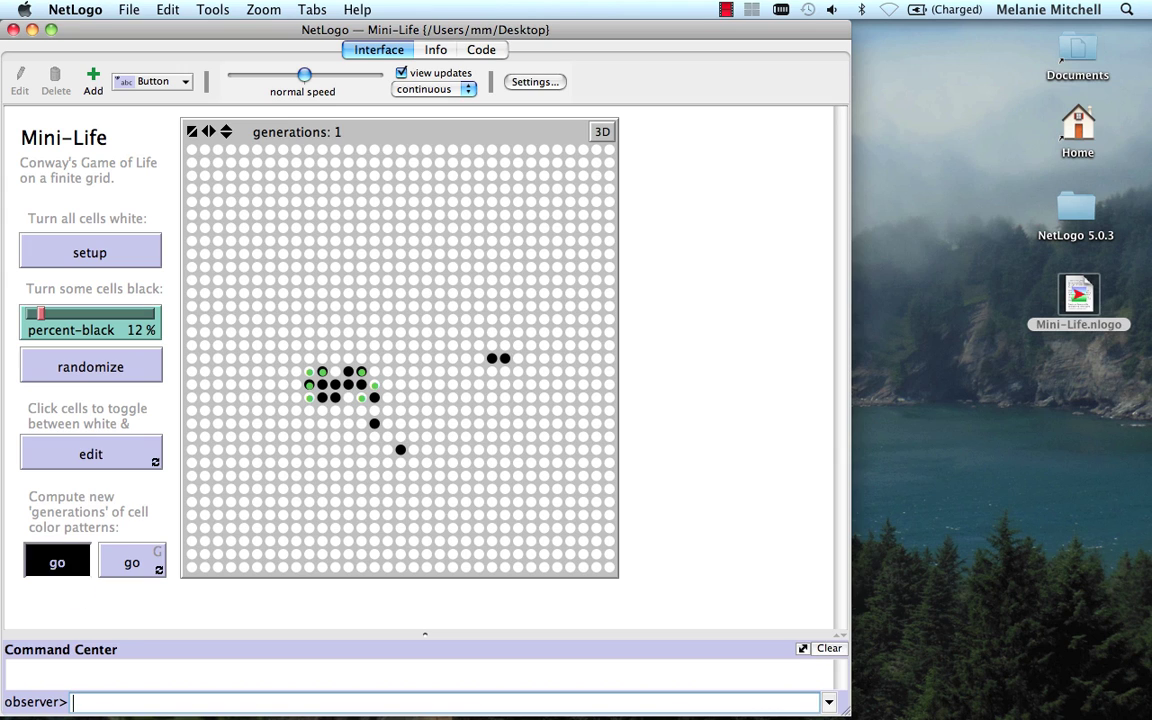
click(59, 563)
click(59, 563)
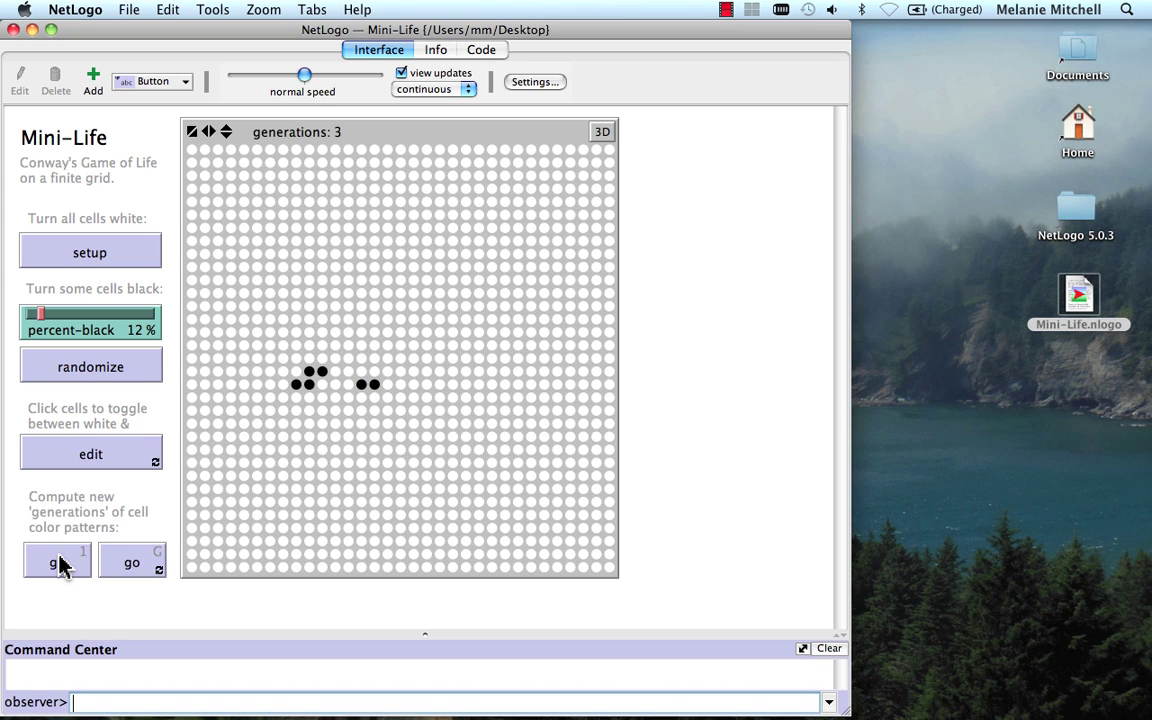
click(59, 563)
Step: Keep stepping until generation 8, where a stable six-cell ring remains
click(59, 563)
click(59, 563)
click(59, 563)
click(59, 563)
click(59, 563)
click(59, 563)
click(60, 564)
click(59, 563)
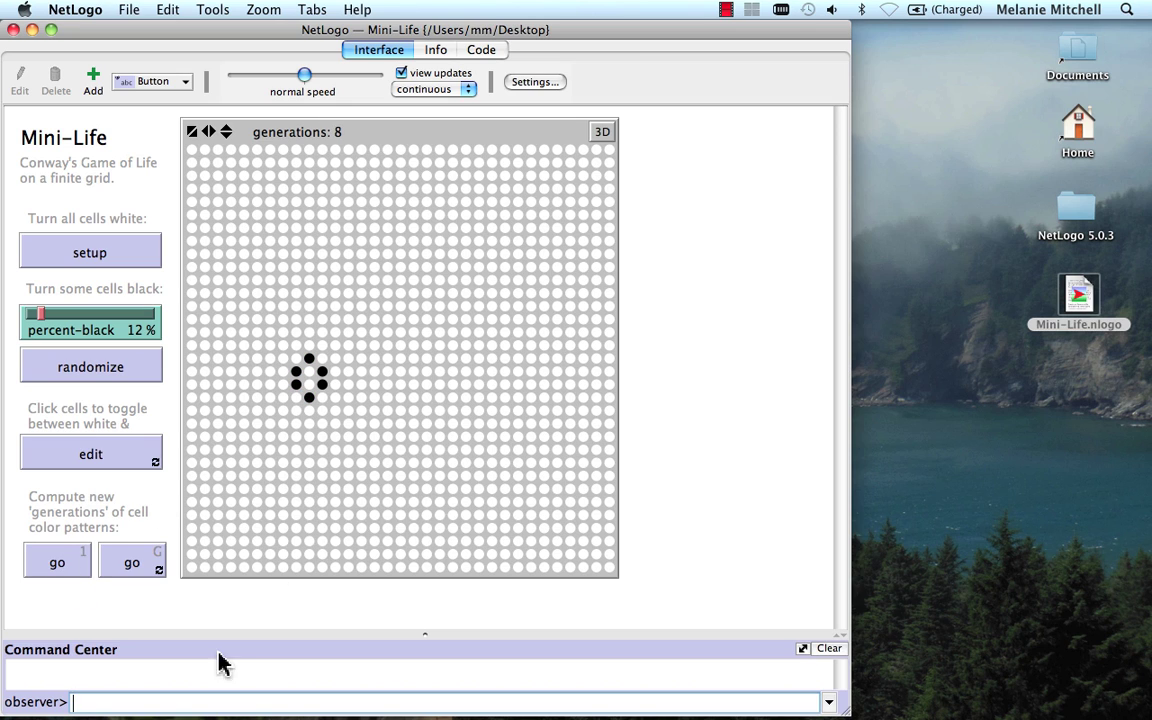
Step: Reset, randomize the grid, and run it continuously until it settles around generation 784
click(76, 258)
click(68, 368)
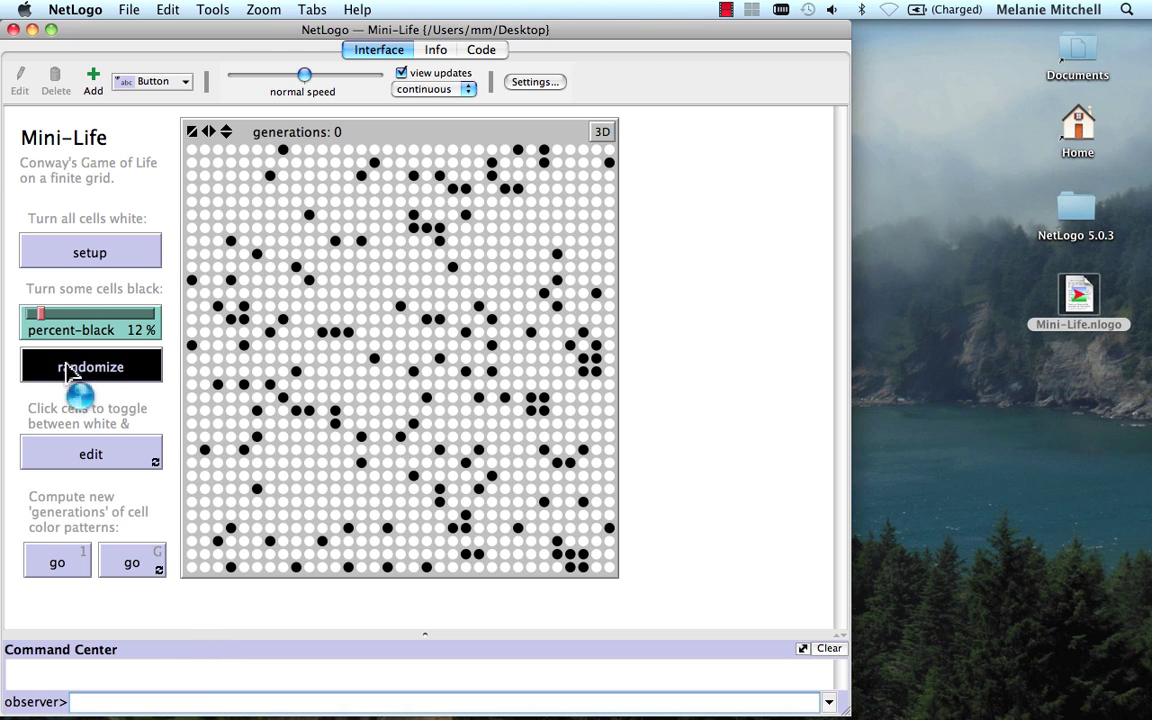
click(129, 566)
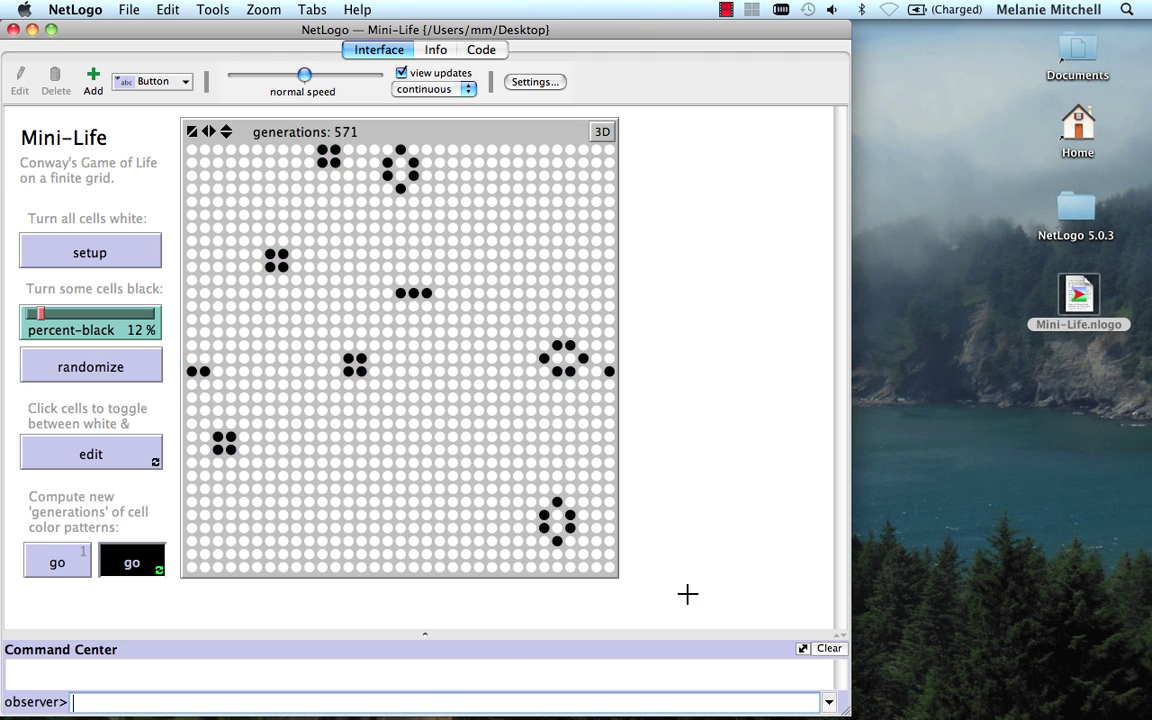
click(138, 570)
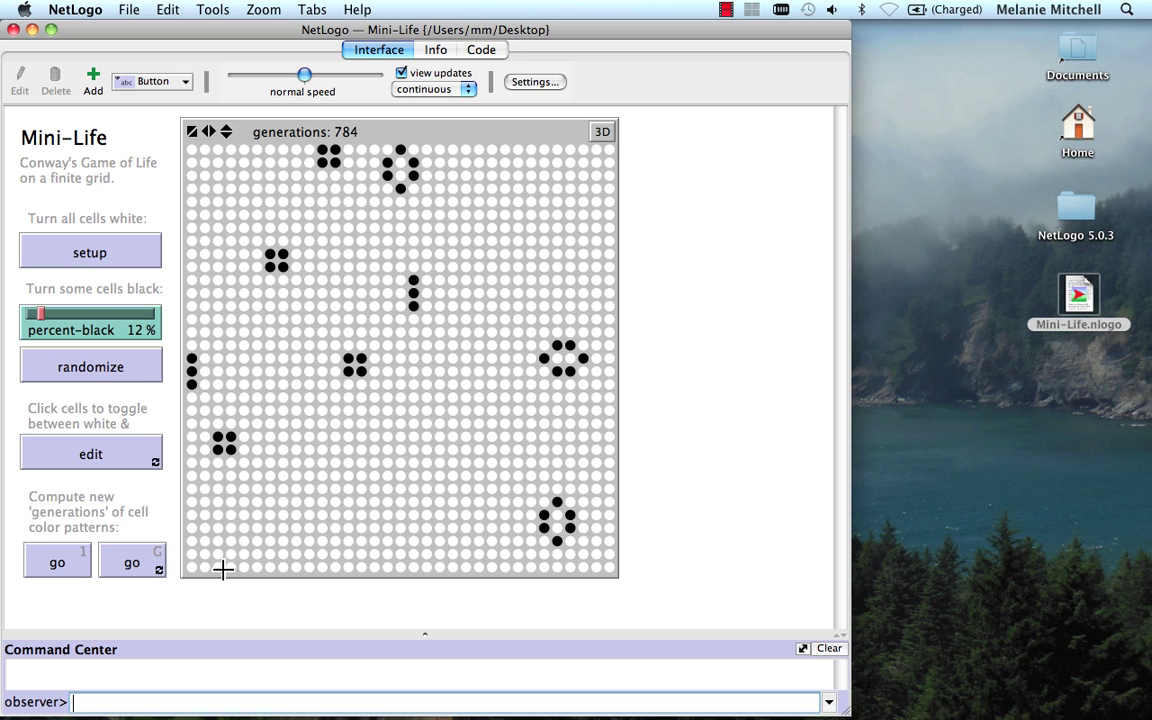
Step: Step the settled grid to generation 786, leaving blocks, beehives and blinkers at 12% black
click(57, 564)
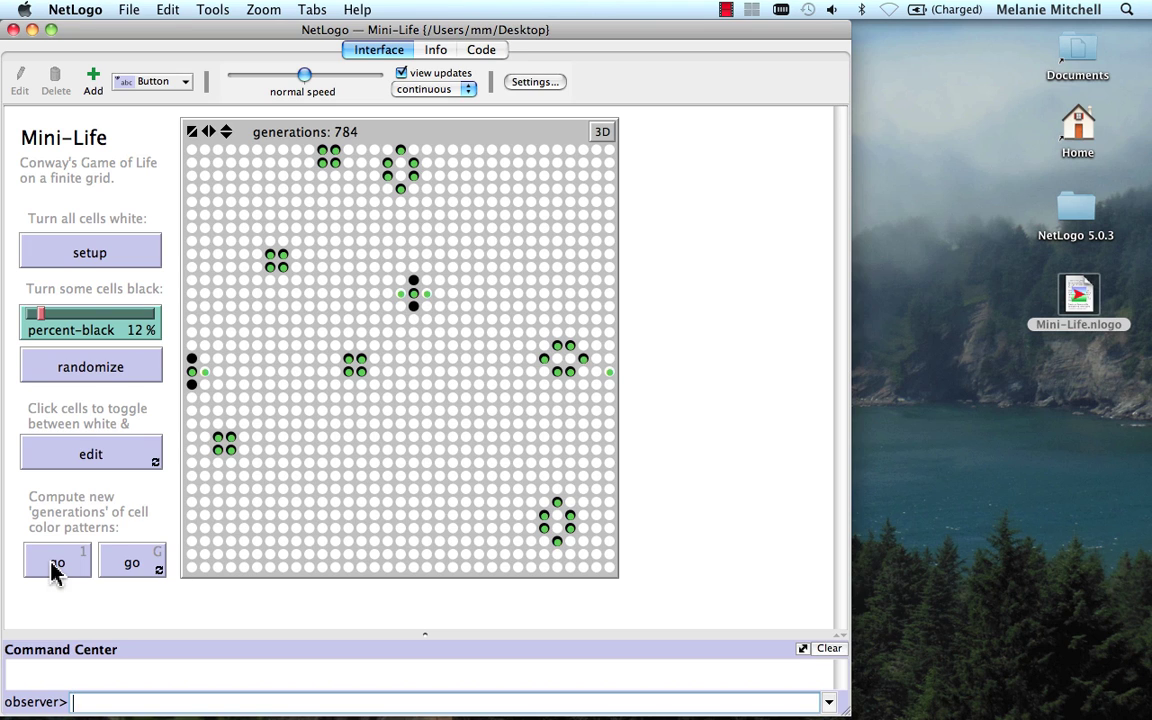
click(57, 564)
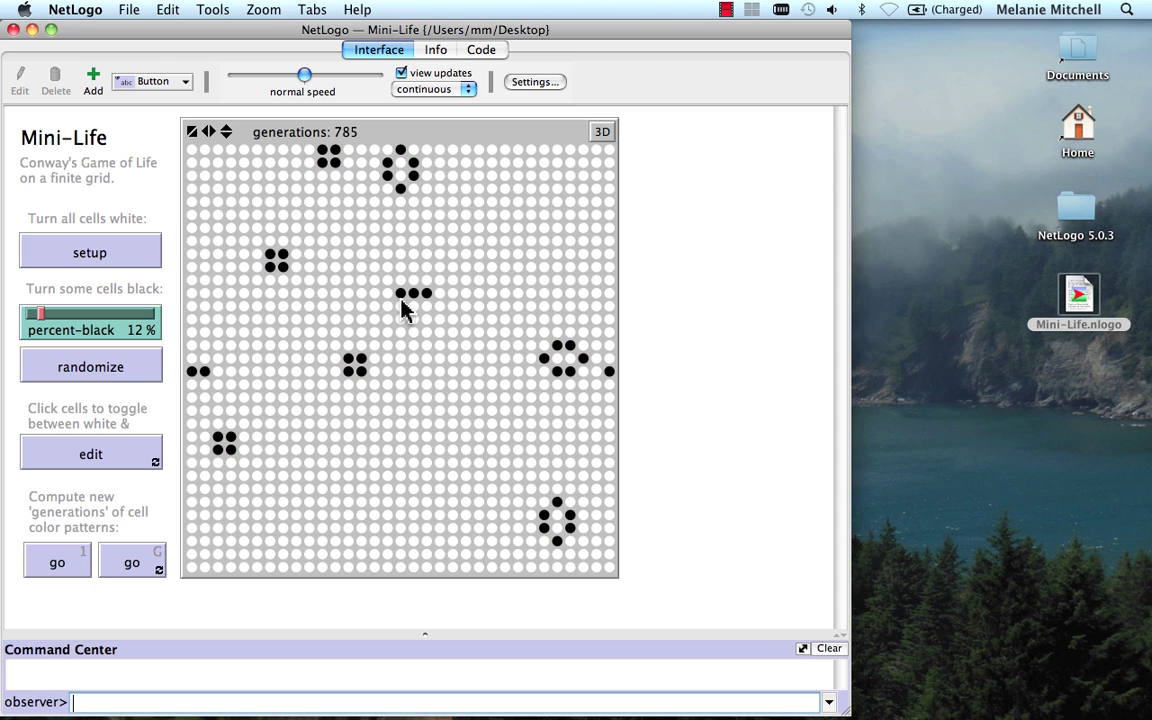
click(80, 570)
click(80, 570)
click(1092, 418)
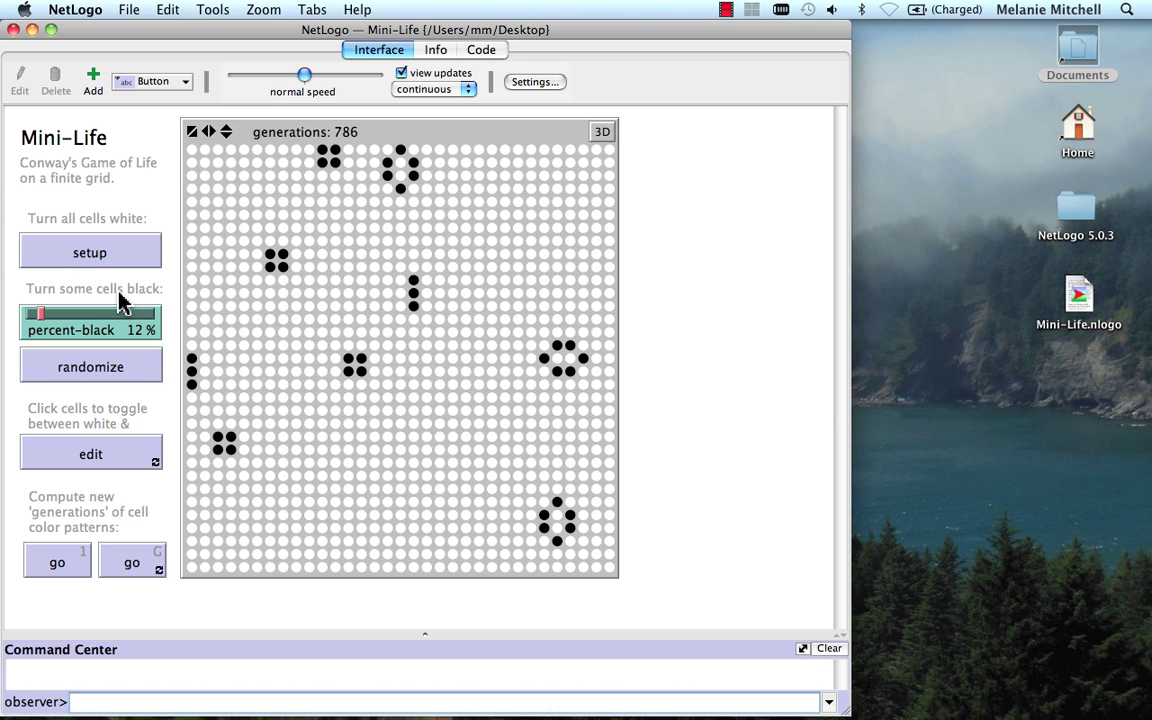
Step: Clear the grid and draw a five-cell glider near the centre, then turn edit off
click(115, 256)
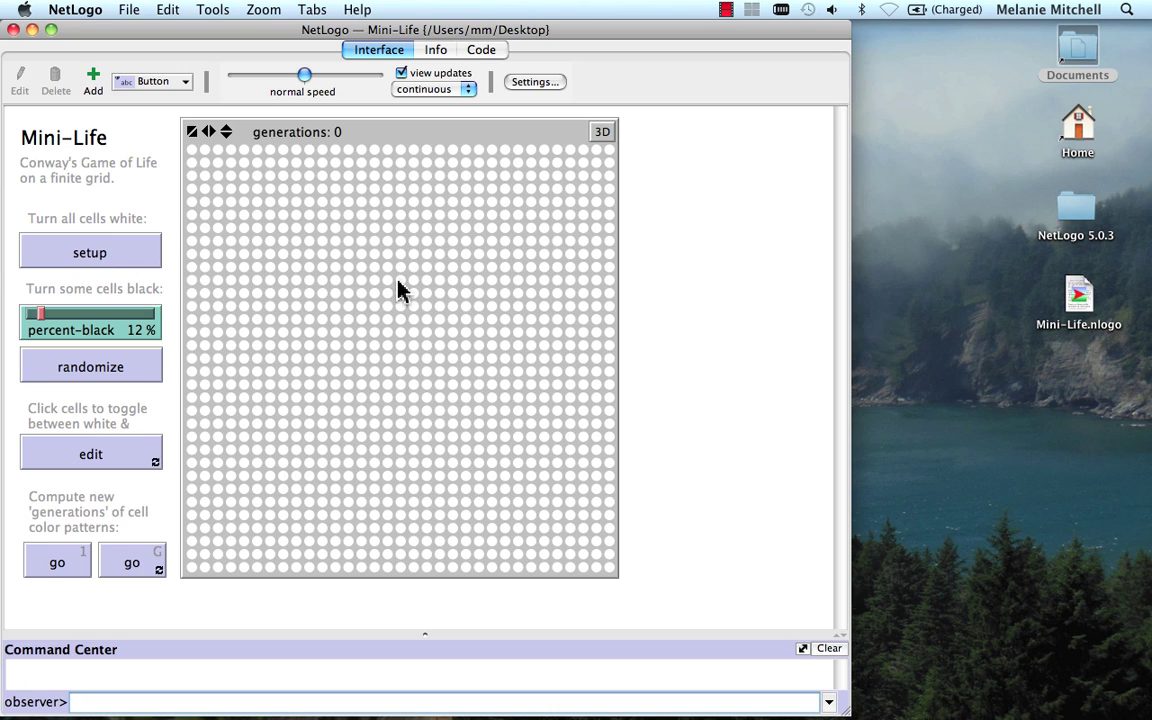
click(132, 455)
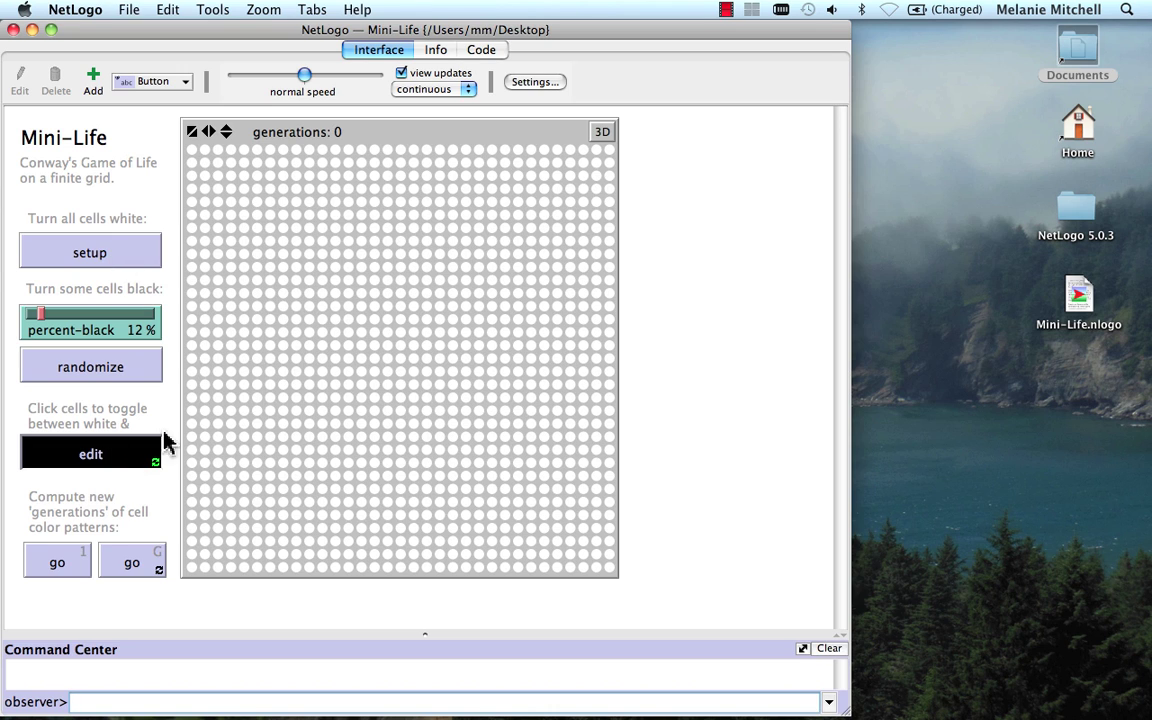
click(426, 295)
click(426, 306)
click(413, 306)
click(400, 307)
click(124, 443)
Step: Step the glider forward to generation 4
click(50, 562)
click(50, 562)
click(51, 562)
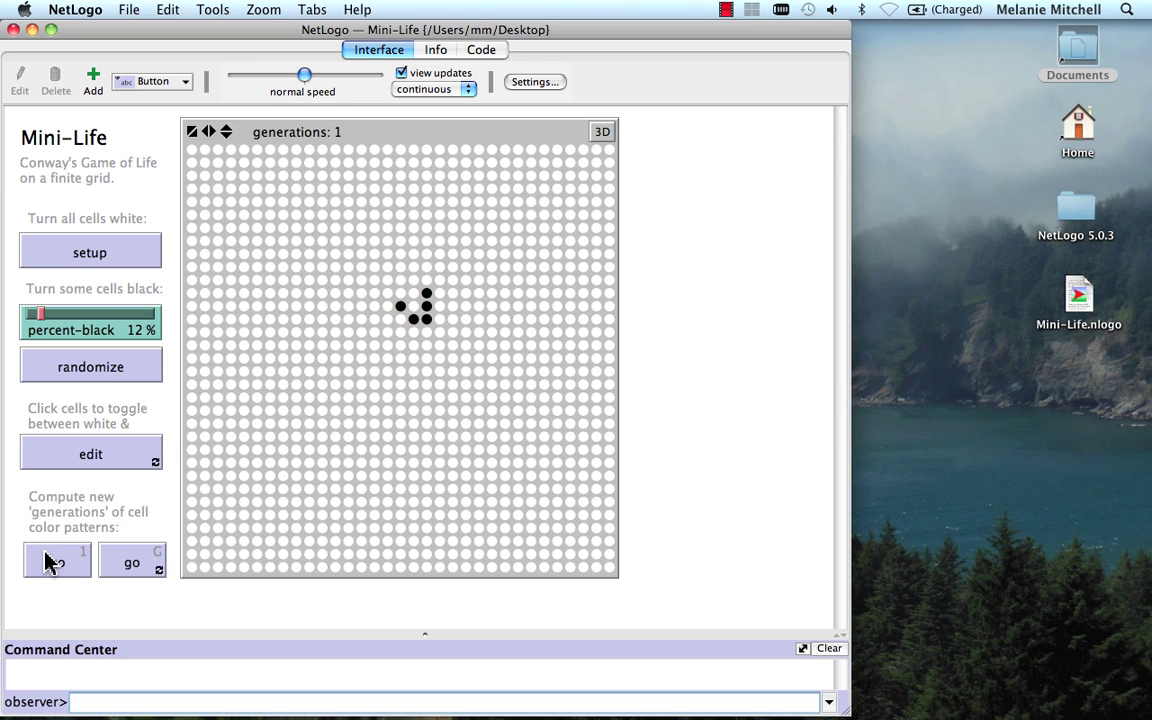
click(52, 562)
click(51, 562)
click(50, 562)
Step: Run the glider continuously at a reduced speed until it wraps around to generation 1221
click(116, 562)
click(116, 560)
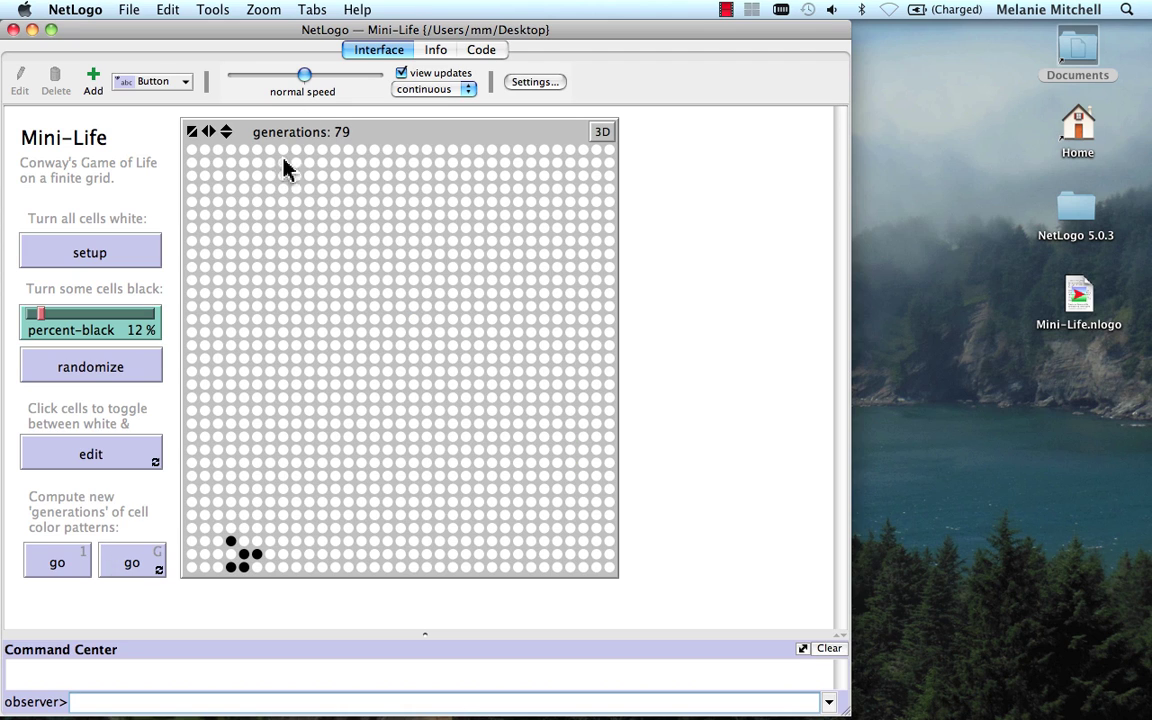
click(272, 77)
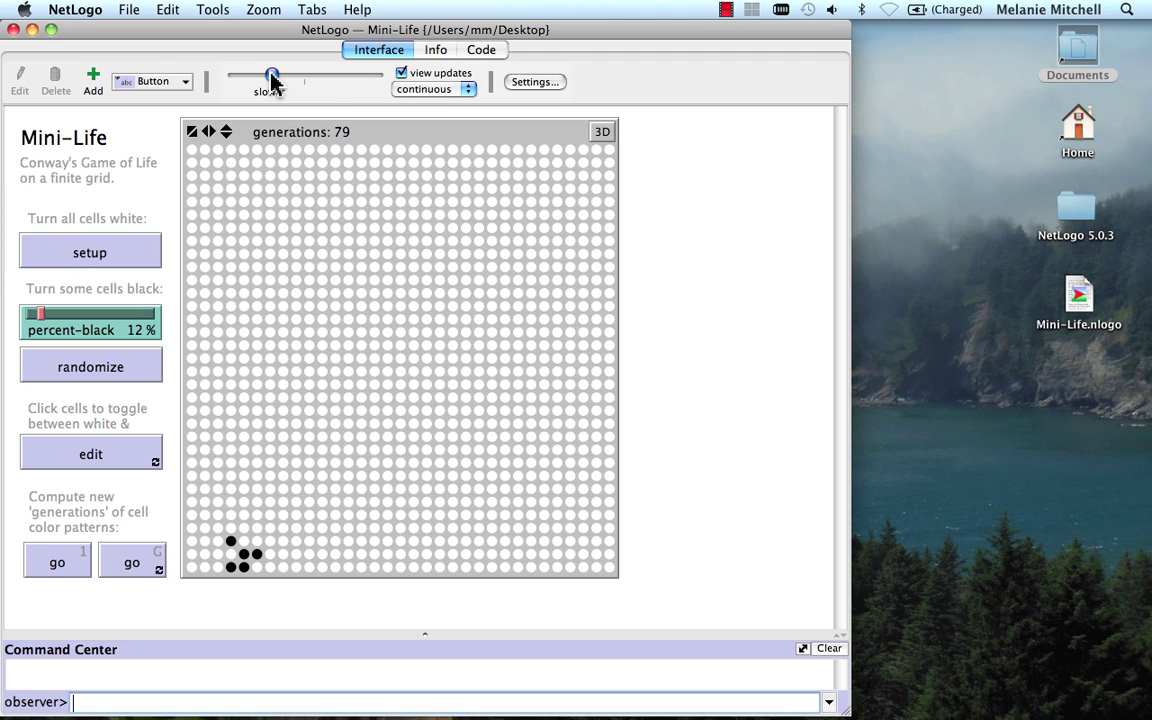
click(139, 564)
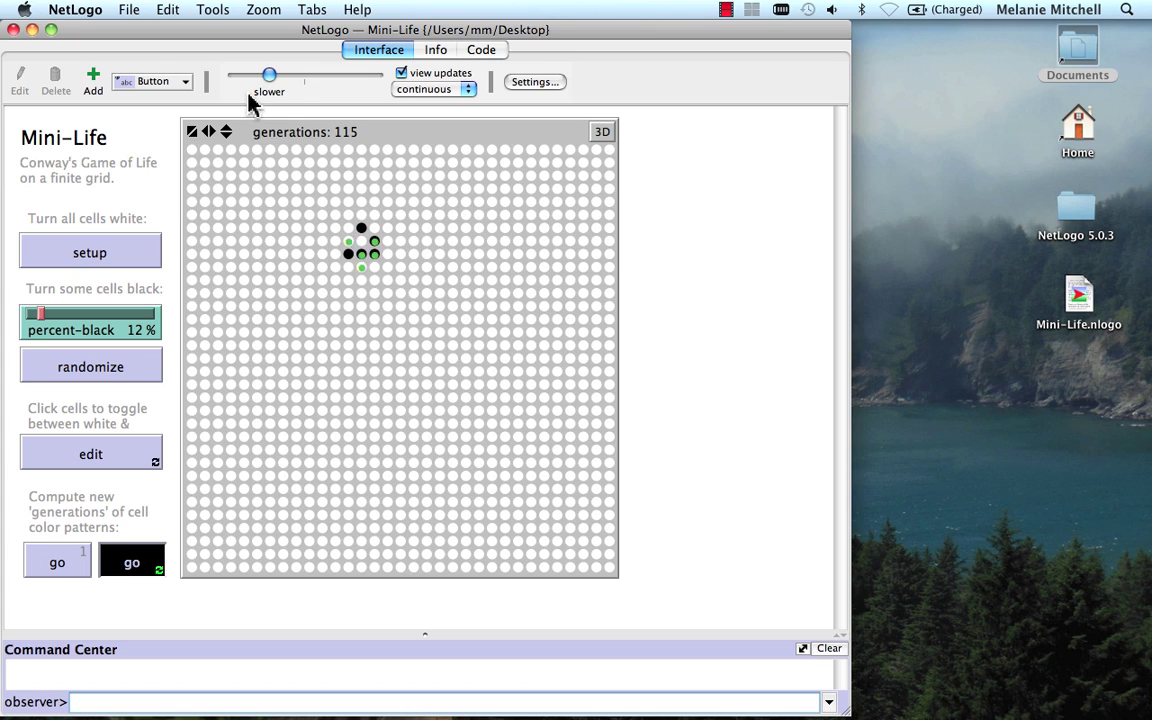
drag(272, 80, 296, 88)
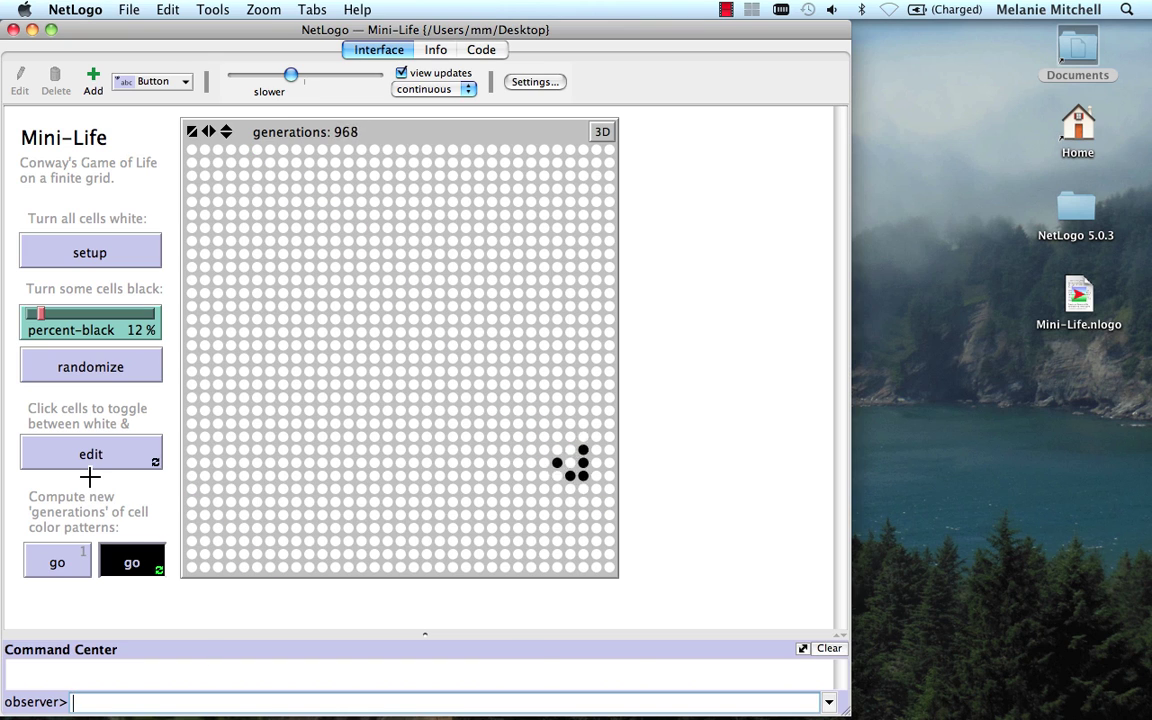
click(119, 557)
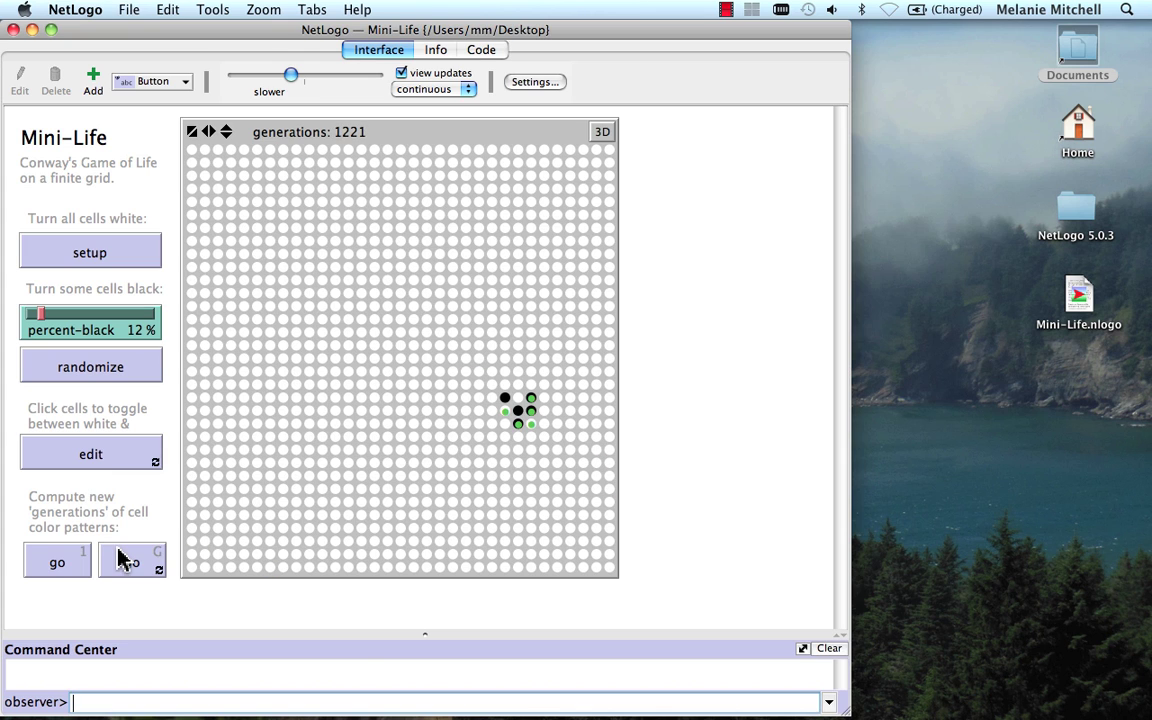